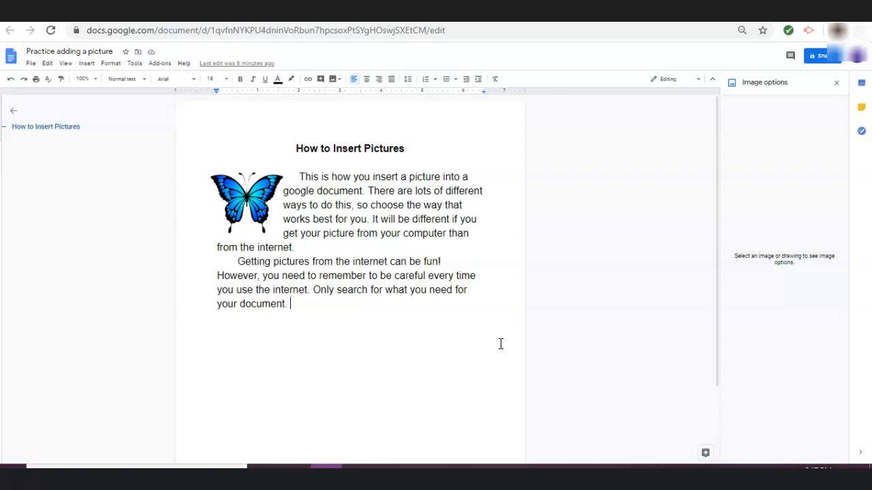
Crop the butterfly picture from its lower-right corner, leaving mainly the left wing.
click(253, 209)
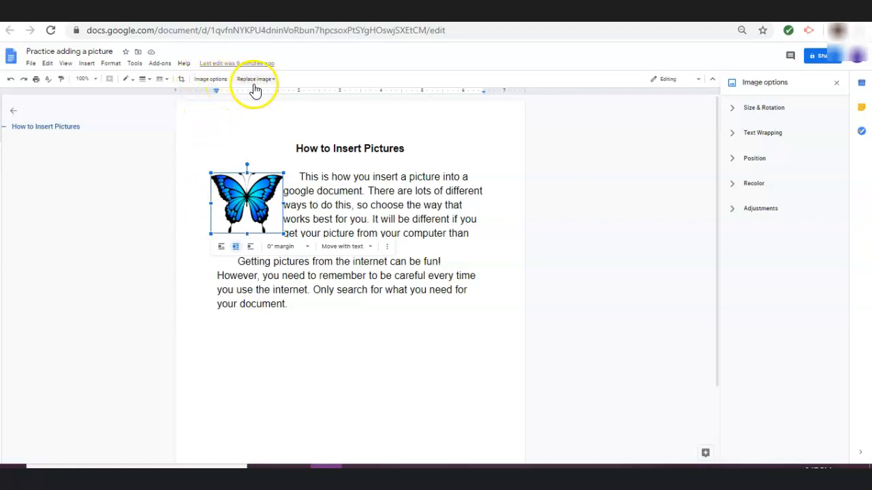
click(181, 87)
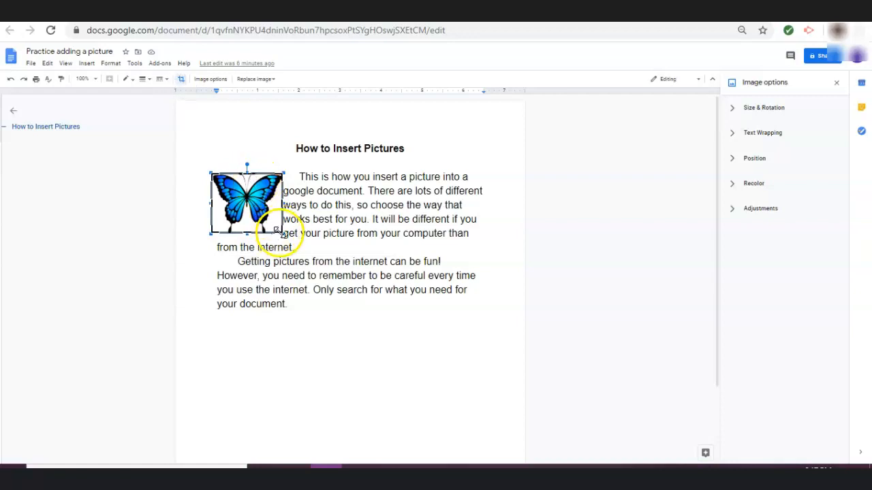
drag(280, 230, 257, 217)
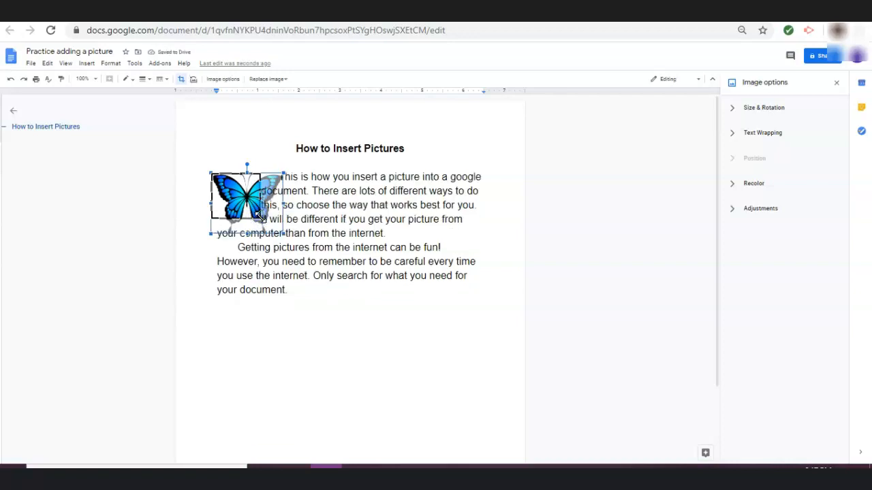
drag(261, 216, 251, 208)
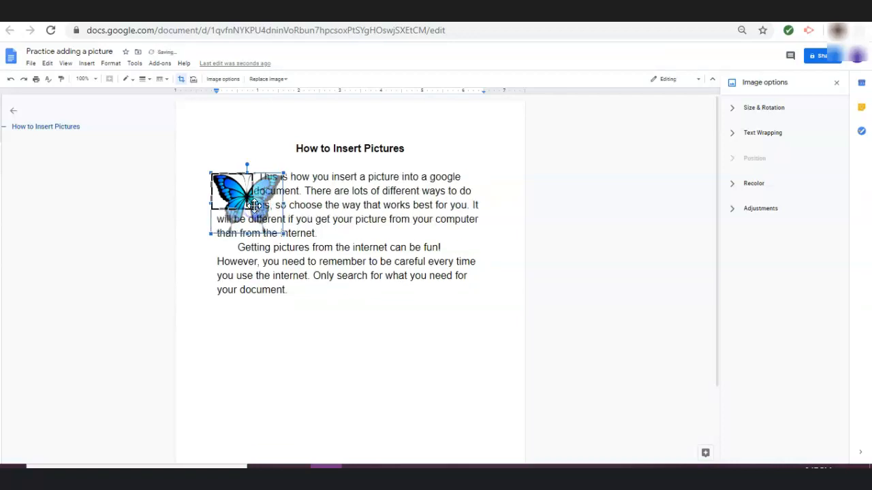
click(442, 316)
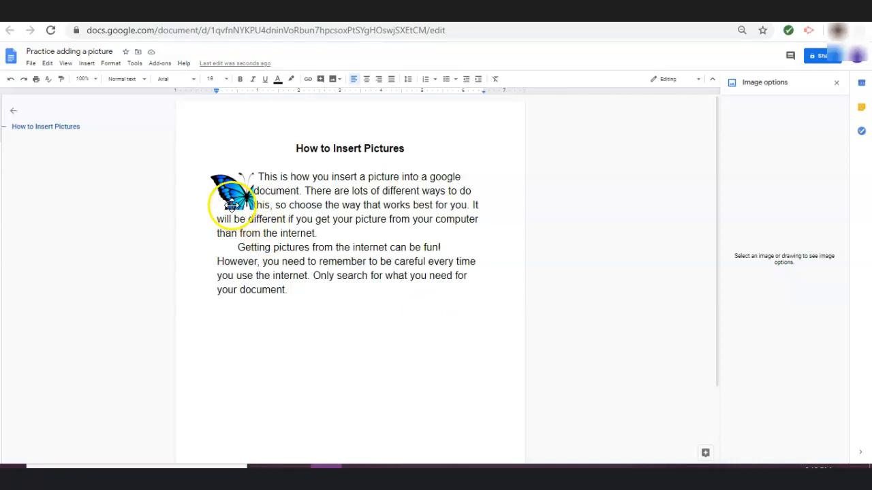
Undo both crops on the butterfly picture.
click(231, 205)
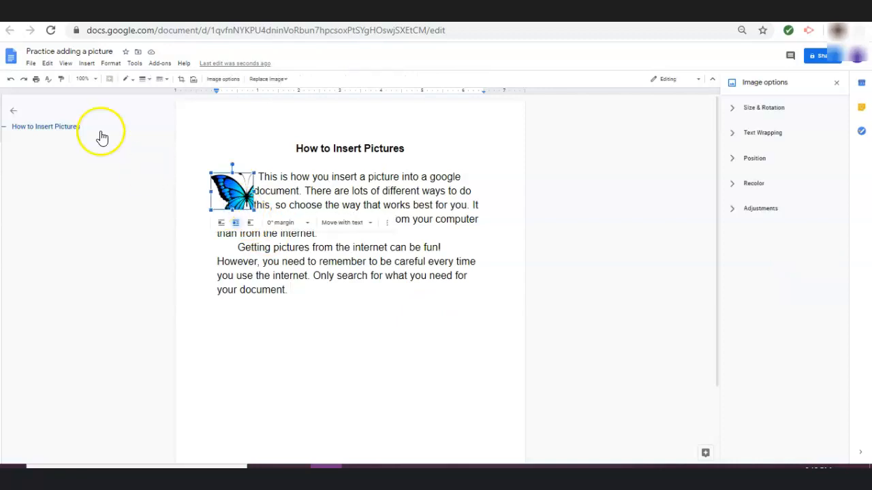
click(10, 80)
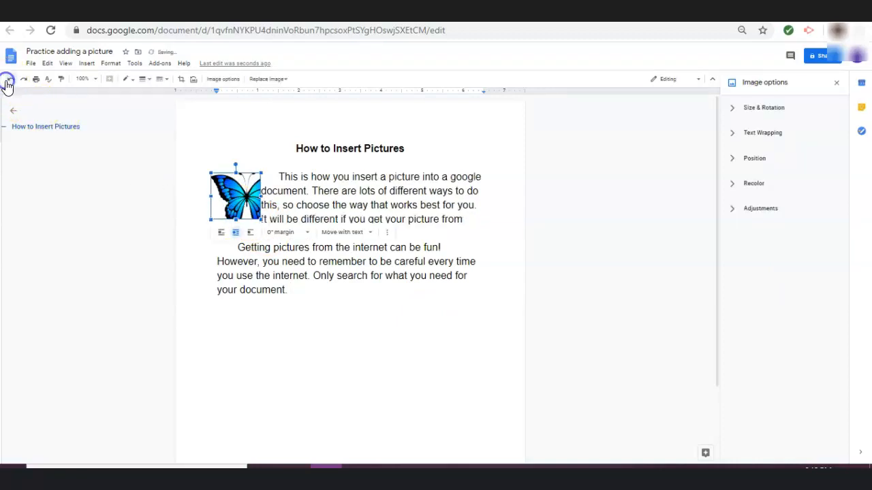
click(8, 81)
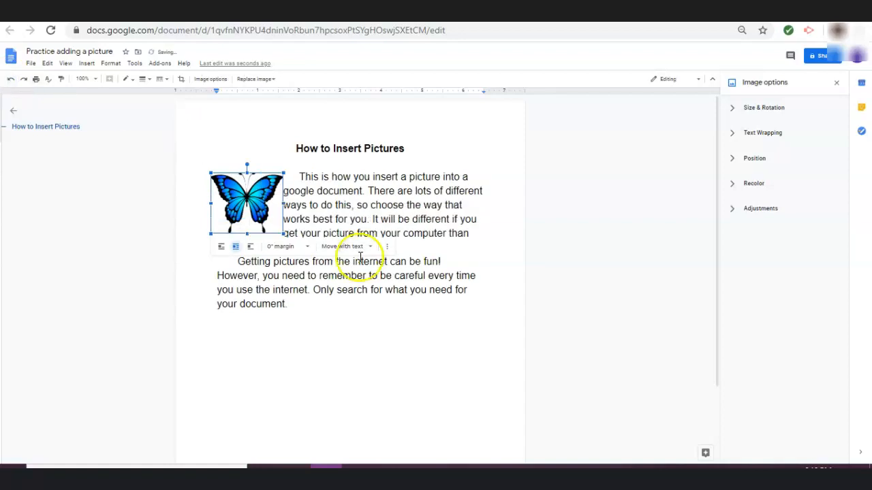
Crop the butterfly picture from its upper edge to nearly the middle, keeping only the lower wings.
click(370, 213)
click(258, 211)
double_click(258, 212)
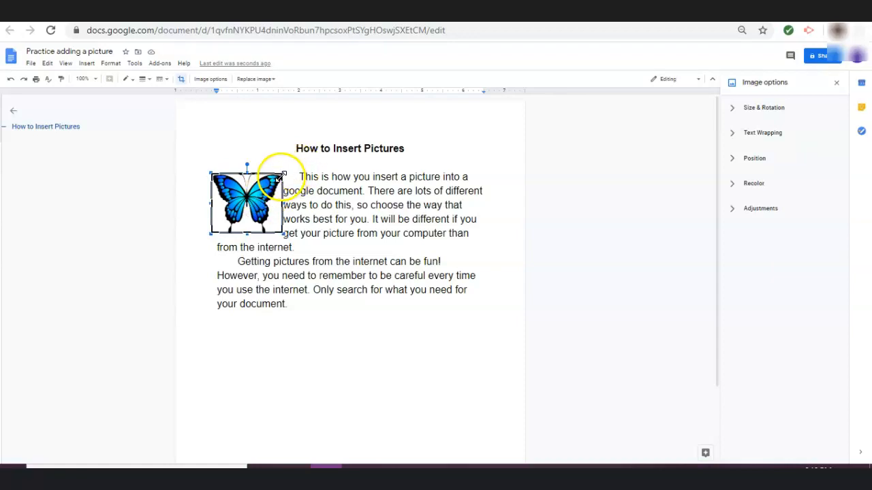
click(342, 223)
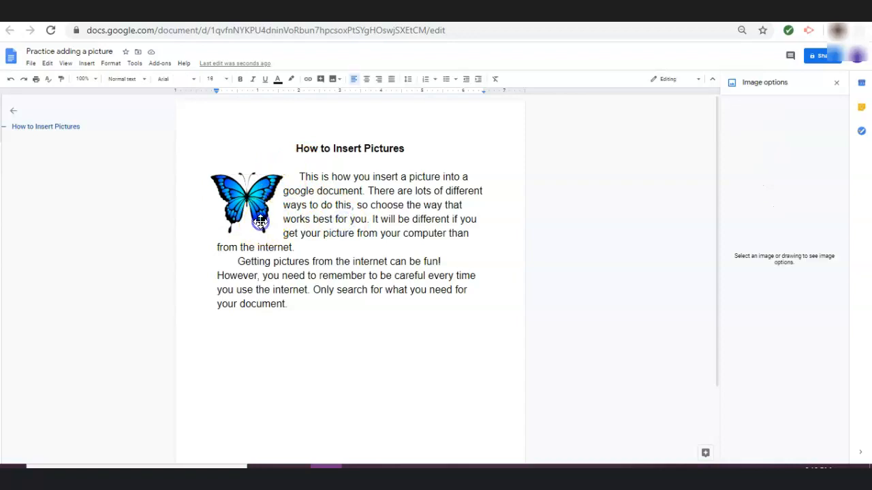
click(260, 222)
drag(247, 173, 247, 202)
click(349, 199)
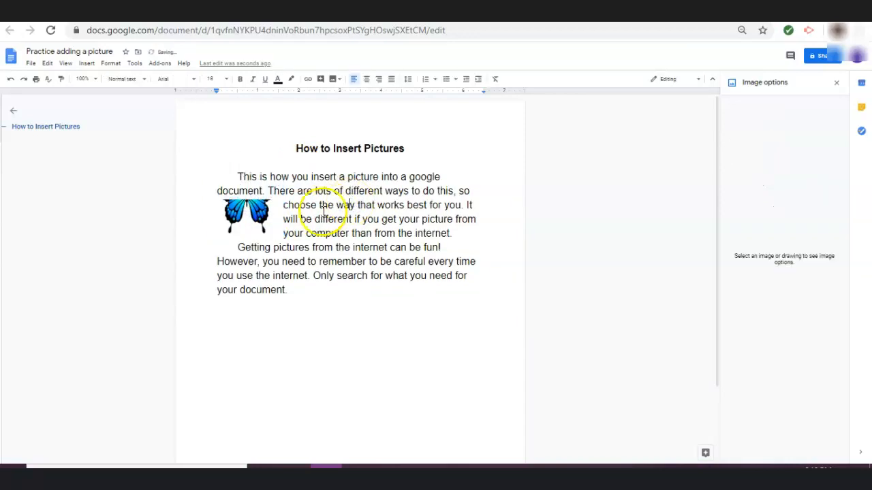
Undo the crop of the butterfly's upper edge.
click(259, 223)
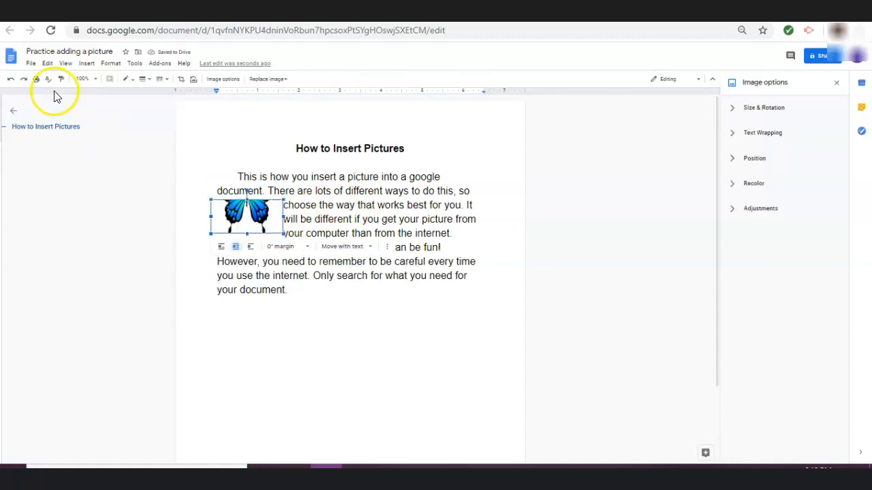
click(10, 80)
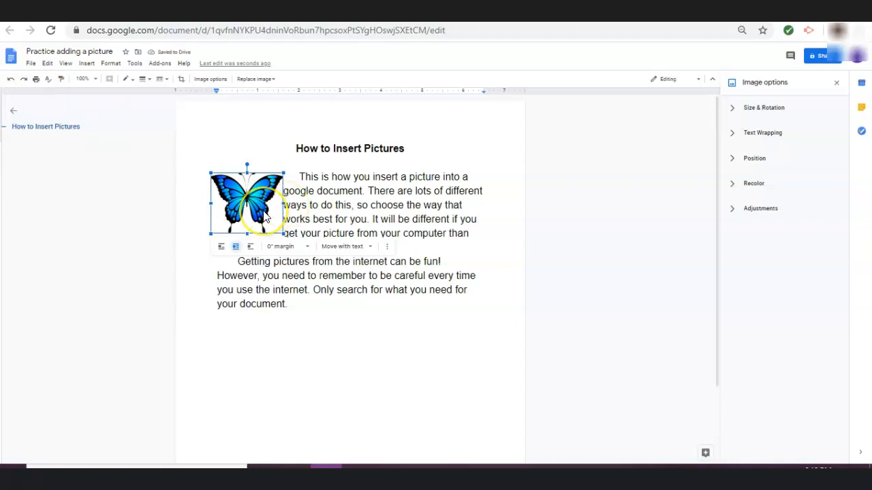
Close and reopen the image options for the butterfly picture, and expand the Size & Rotation settings.
click(837, 83)
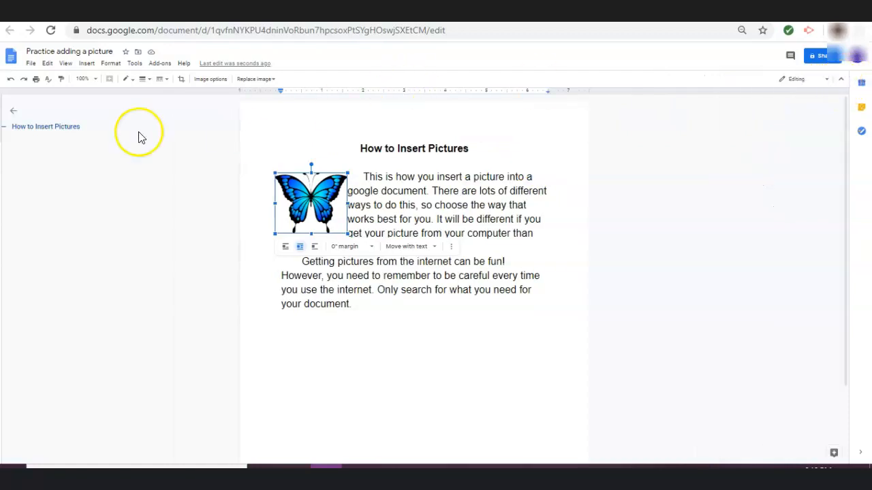
click(211, 80)
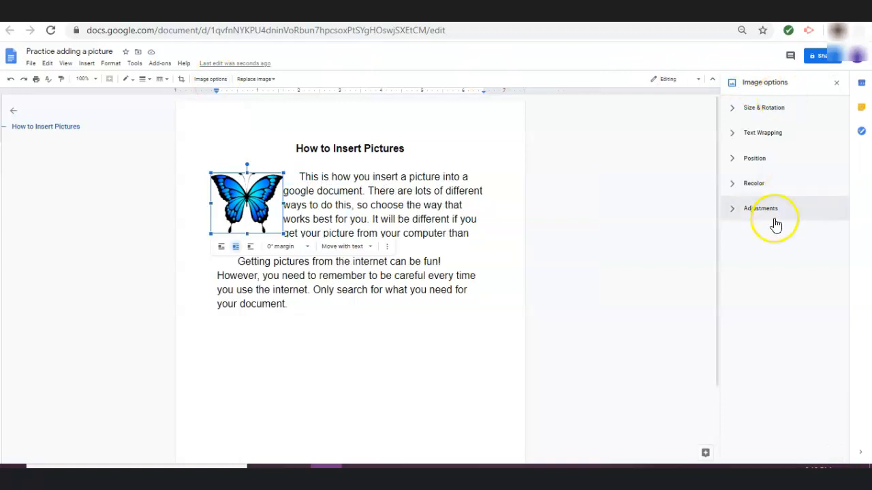
click(795, 111)
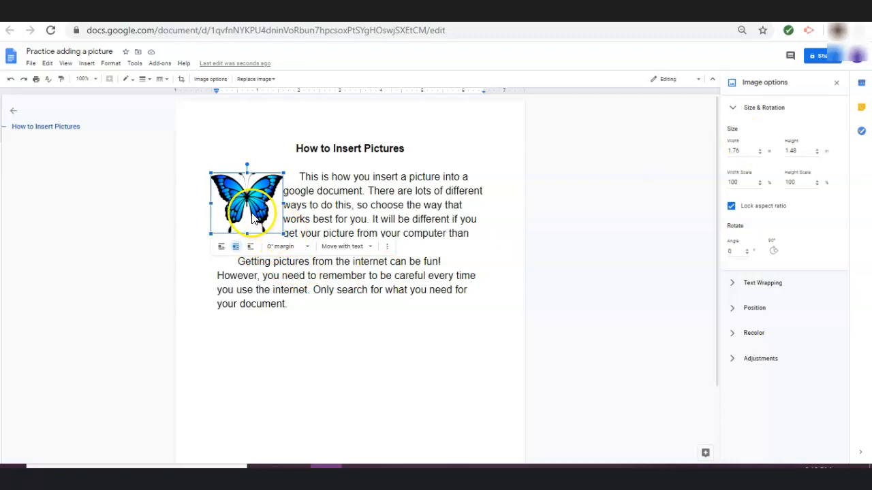
Shrink the butterfly picture from its lower-right corner, and set its width to 2 in with the aspect ratio locked.
mouse_move(285, 233)
mouse_down()
mouse_move(265, 222)
mouse_move(288, 236)
mouse_move(276, 233)
mouse_up()
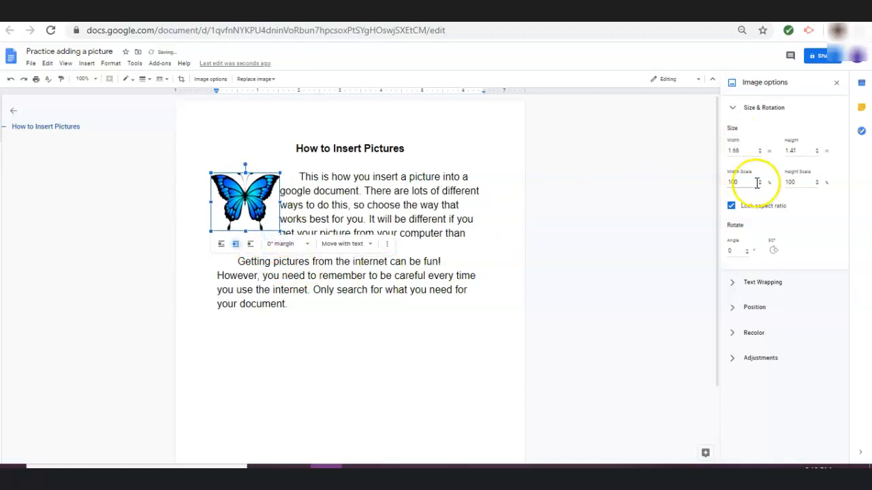
click(746, 150)
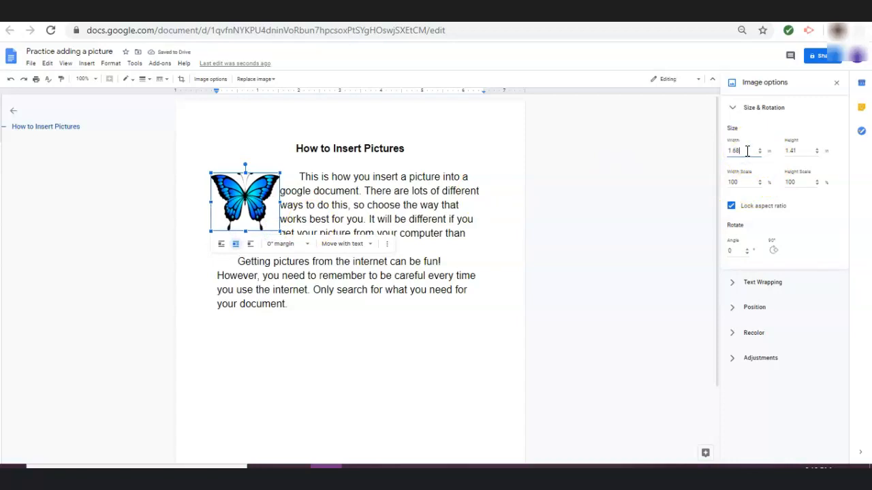
key(BackSpace)
key(BackSpace)
key(BackSpace)
key(BackSpace)
text(2)
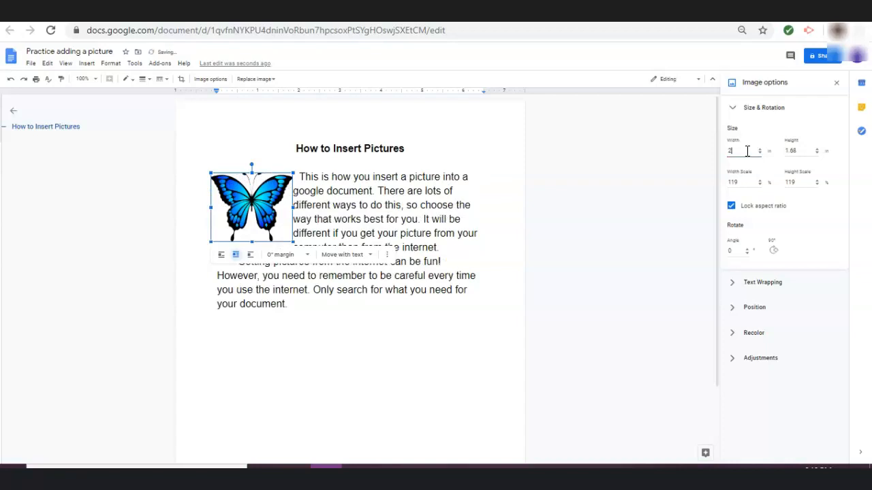
key(BackSpace)
click(607, 232)
Rotate the butterfly picture freehand to about 170°, and turn it back upright to 0°.
click(251, 162)
drag(251, 162, 258, 243)
click(262, 250)
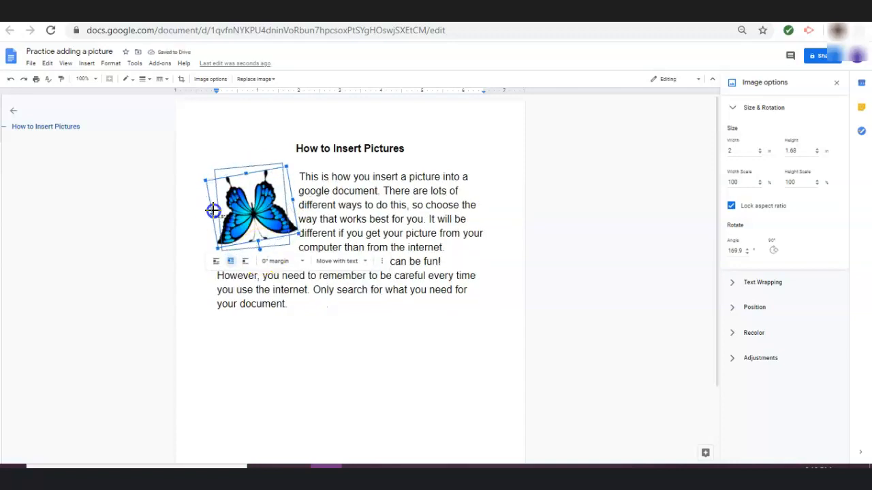
drag(254, 192, 252, 165)
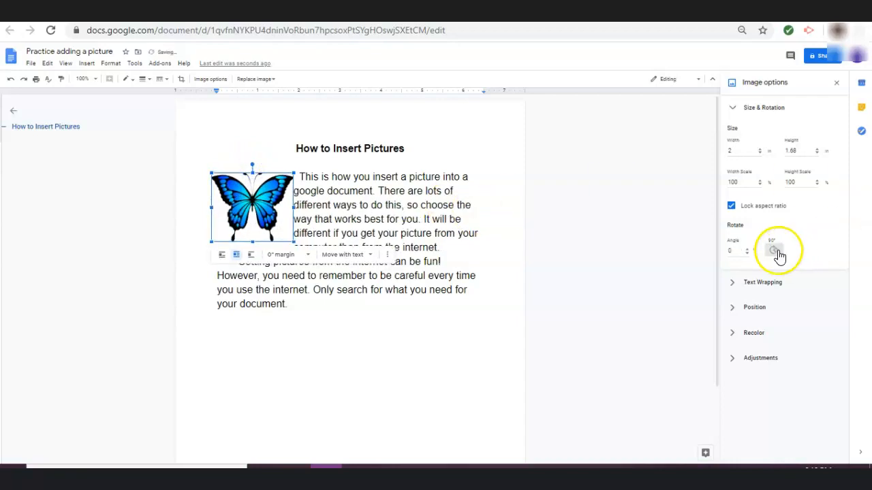
Set the butterfly picture's rotation angle to 90°, and change it to 45°.
click(742, 251)
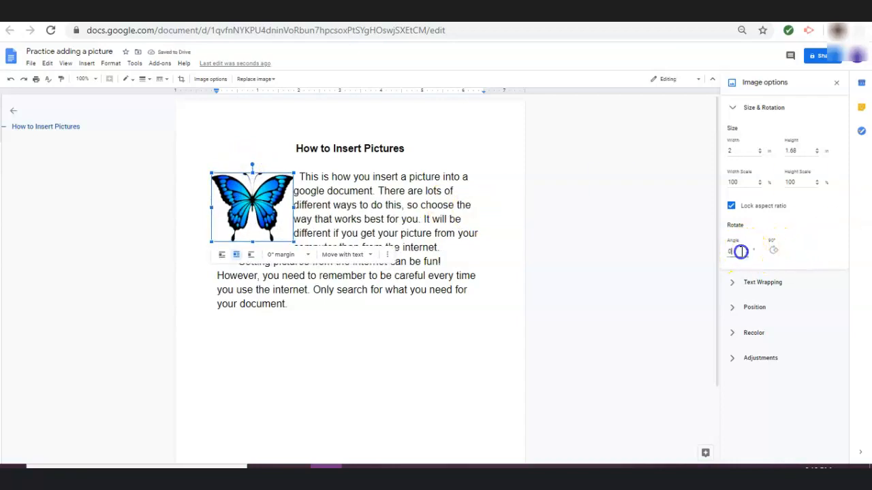
key(BackSpace)
text(90)
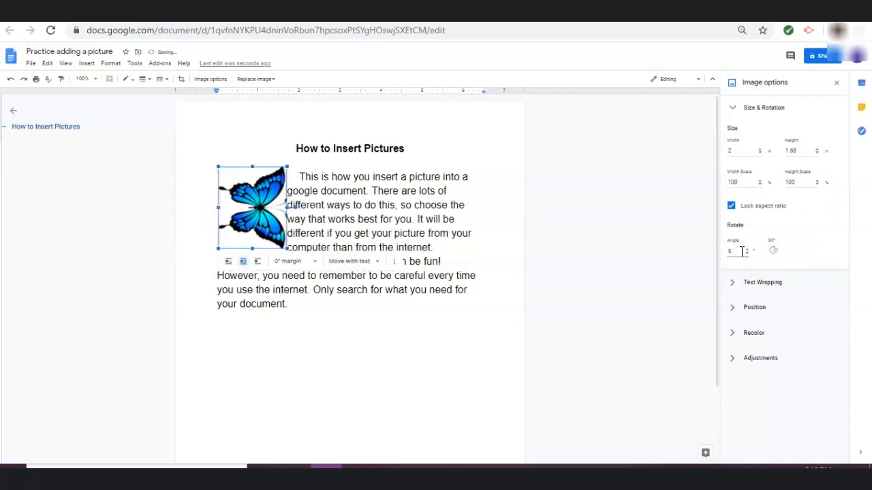
key(BackSpace)
text(45)
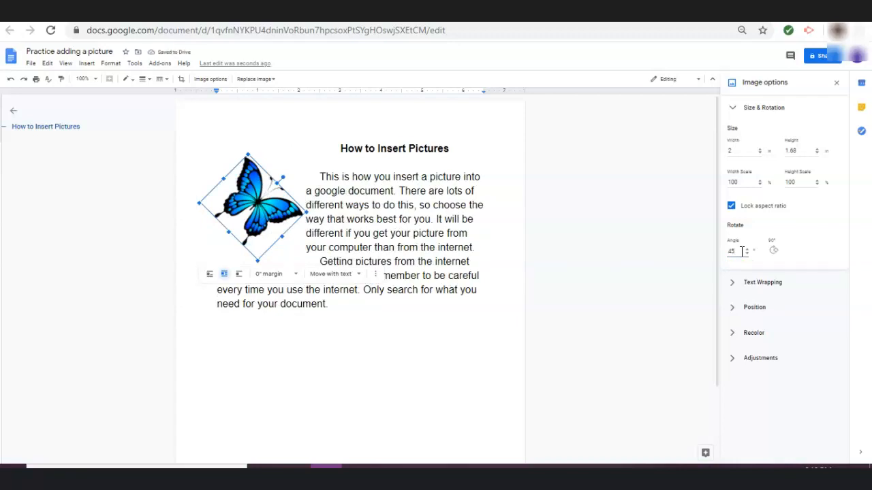
Set the butterfly picture's rotation angle back to 0°.
key(BackSpace)
key(BackSpace)
text(0)
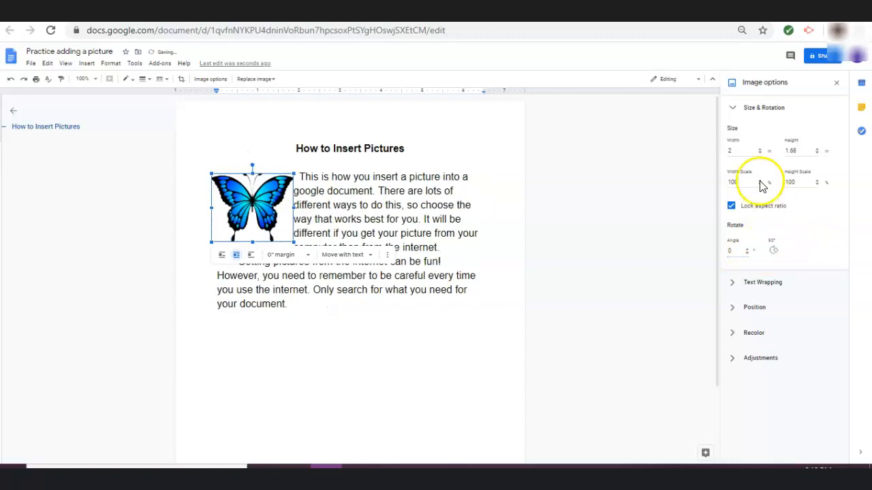
Try the Inline with text and Break text wrapping styles on the butterfly picture, and return it to Wrap text.
click(756, 108)
click(764, 135)
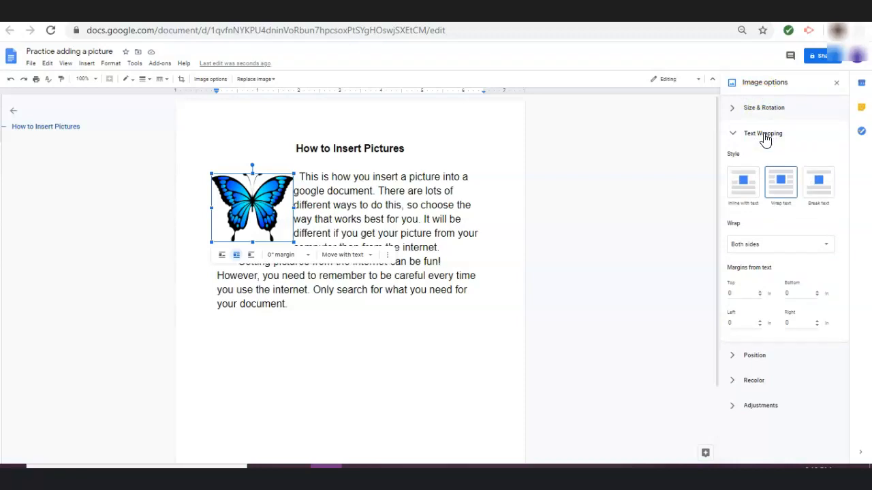
click(743, 197)
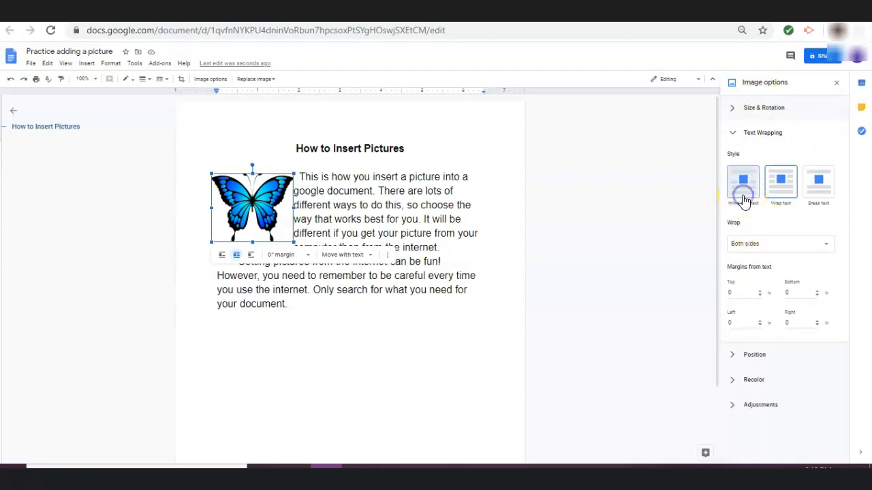
click(779, 193)
click(817, 194)
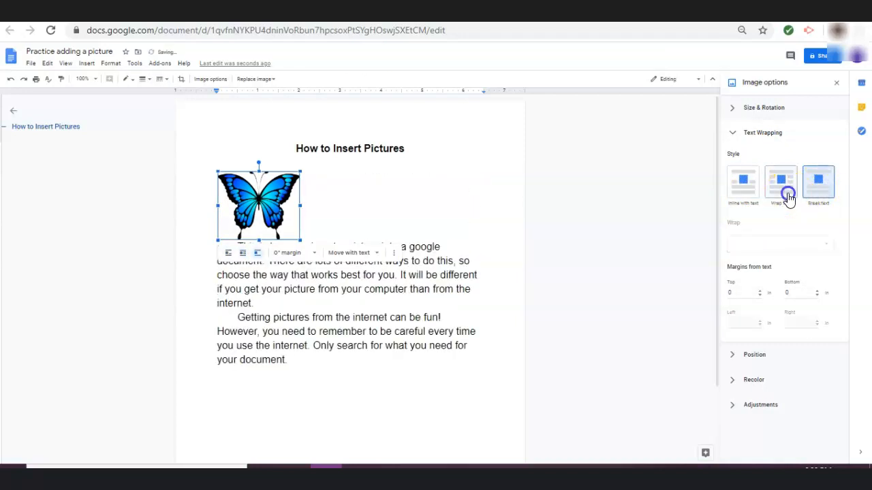
click(788, 197)
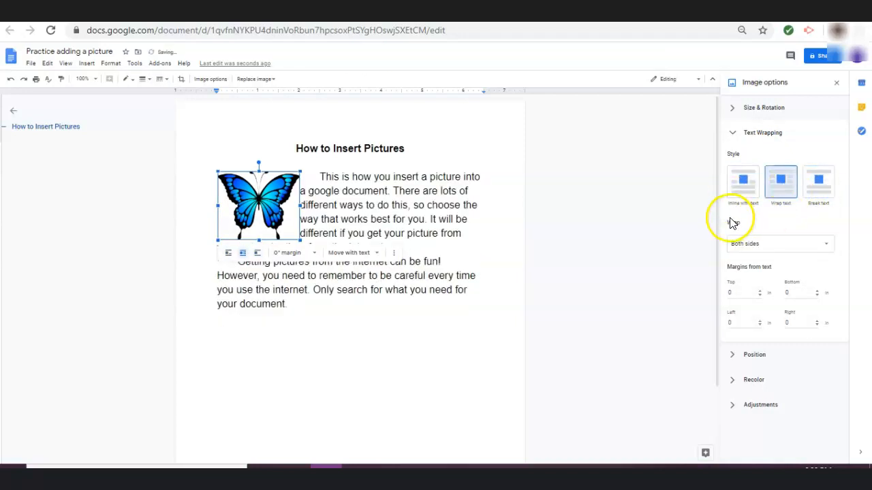
Set the picture's text wrap to Left only and move the butterfly to the right side of the first paragraph.
click(775, 249)
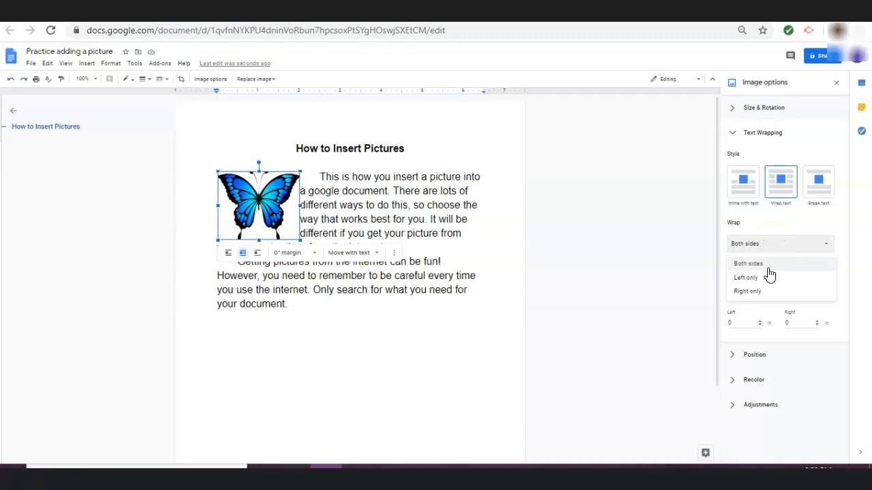
click(767, 278)
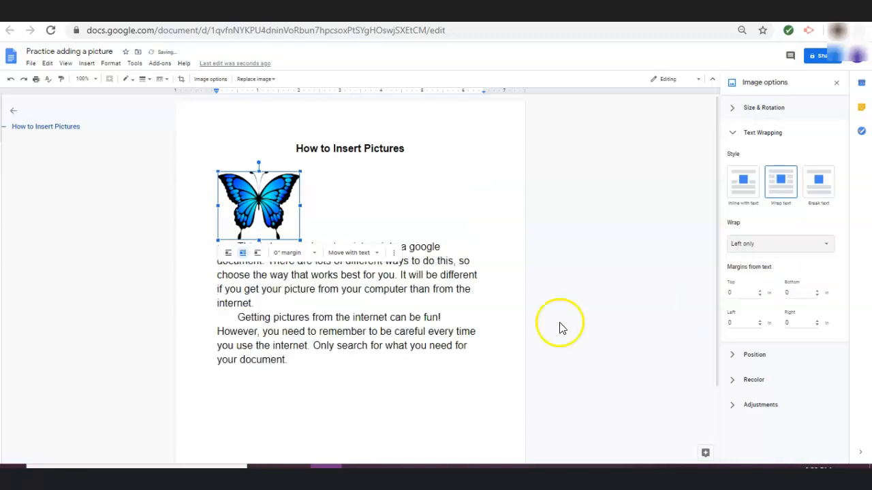
drag(247, 212, 427, 212)
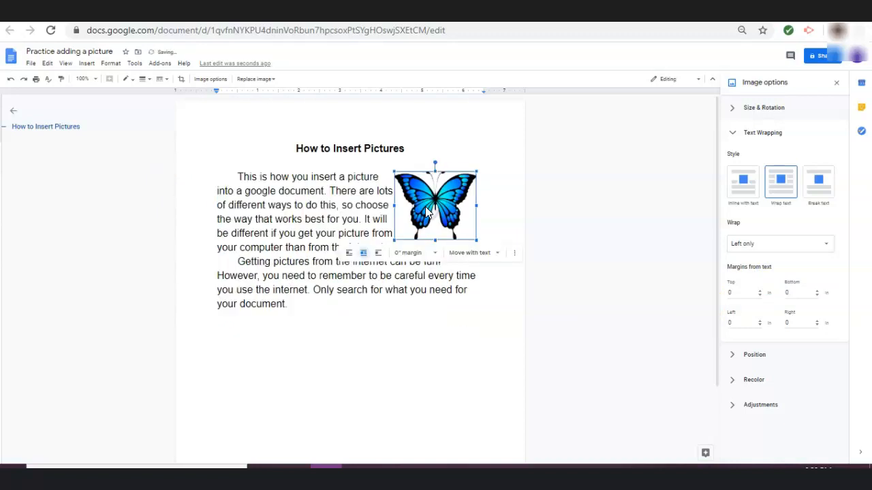
Set the picture's text wrap to Right only and move the butterfly back to the left side of the paragraph.
click(810, 244)
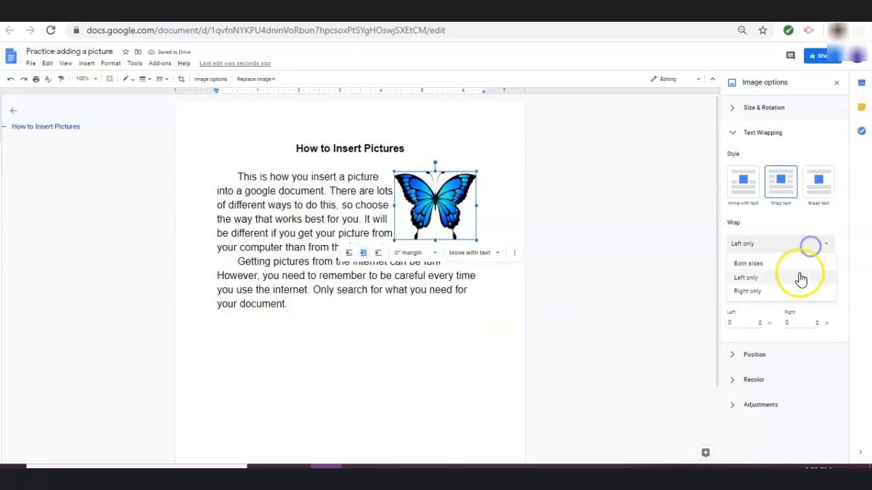
click(789, 294)
drag(430, 232, 245, 243)
Set the butterfly picture's text wrap to Both sides.
click(775, 244)
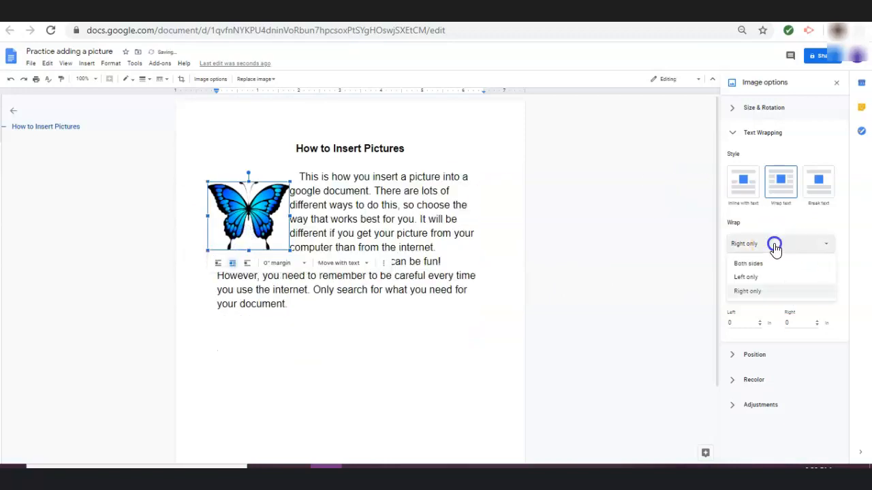
click(773, 264)
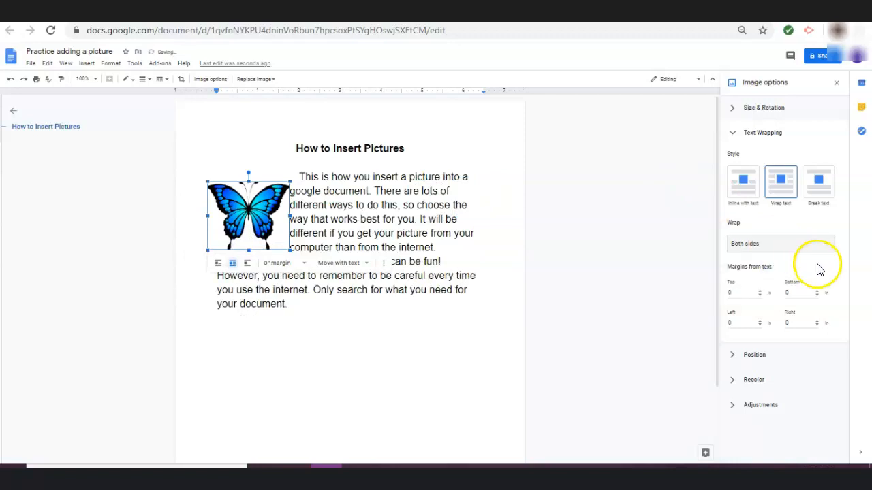
Move the butterfly picture into the middle of the two paragraphs' text and open its position options.
drag(248, 207, 330, 228)
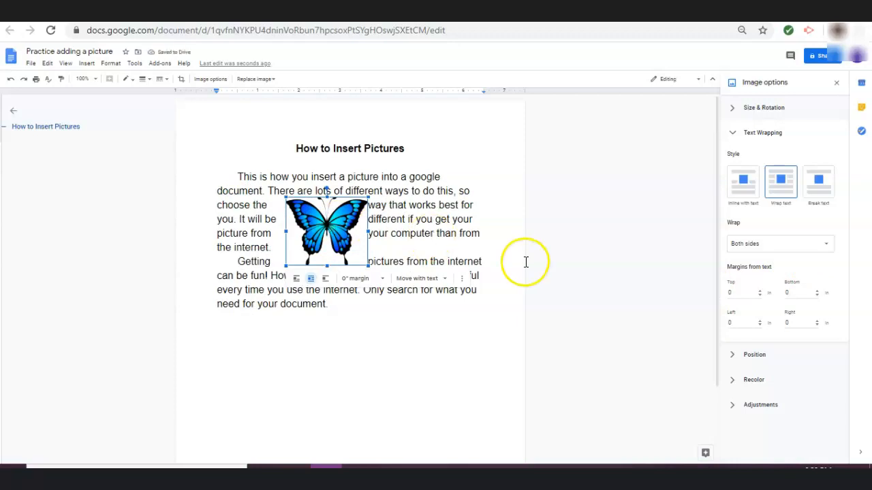
click(526, 263)
click(322, 248)
click(776, 129)
click(780, 158)
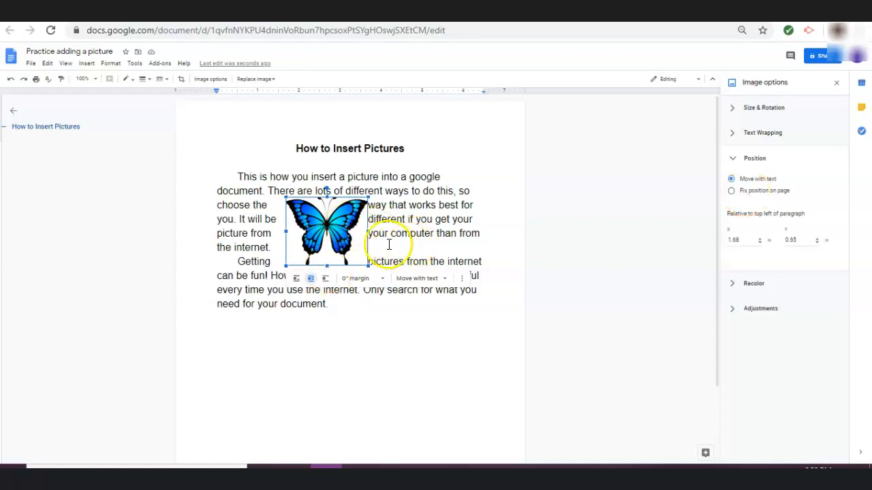
Try out Move with text by adding four blank lines below the title and removing three of them.
click(408, 163)
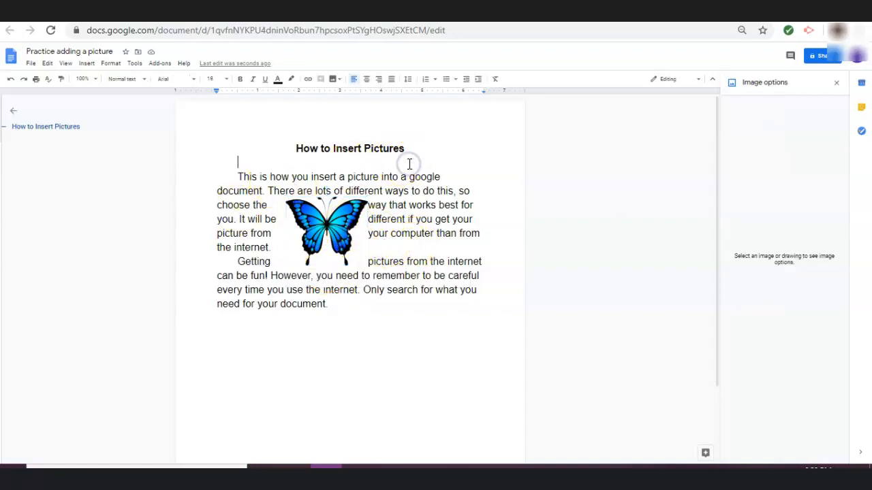
key(Return)
key(Return)
key(Return)
key(Return)
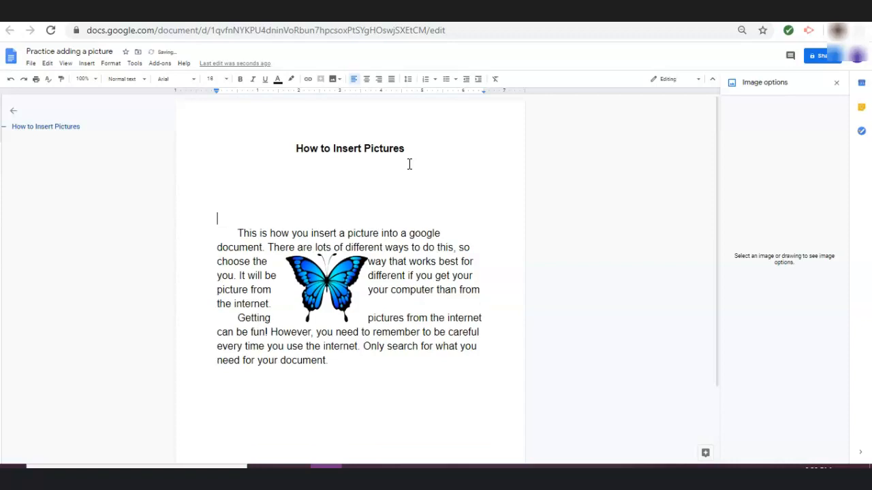
key(BackSpace)
key(BackSpace)
key(BackSpace)
Fix the butterfly's position on the page and test it by adding blank lines above the first paragraph and removing all extra ones.
click(327, 241)
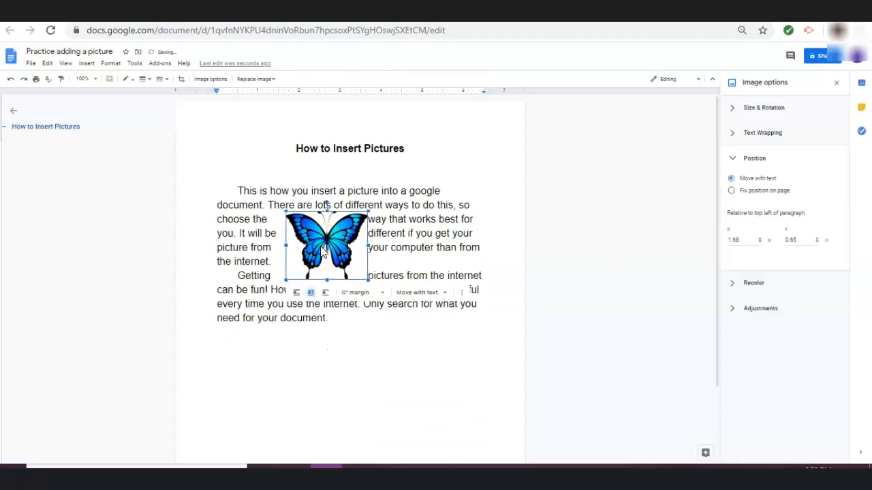
click(731, 191)
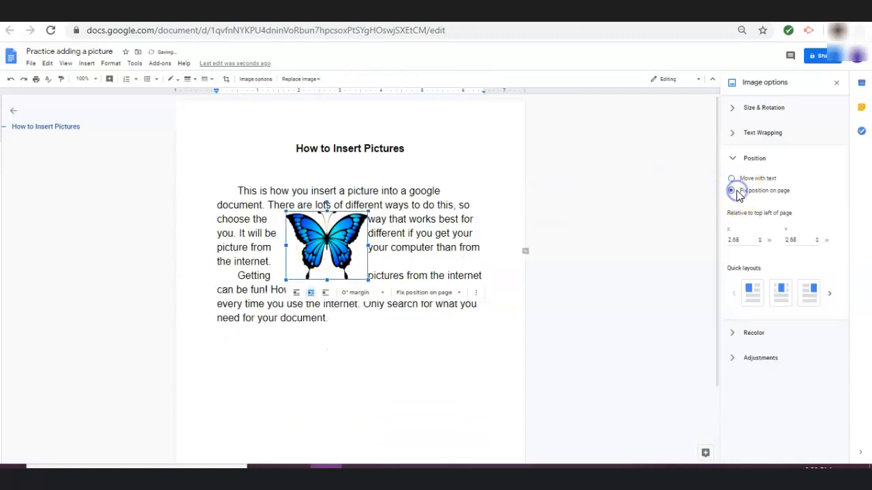
click(374, 176)
key(Return)
key(Return)
key(Return)
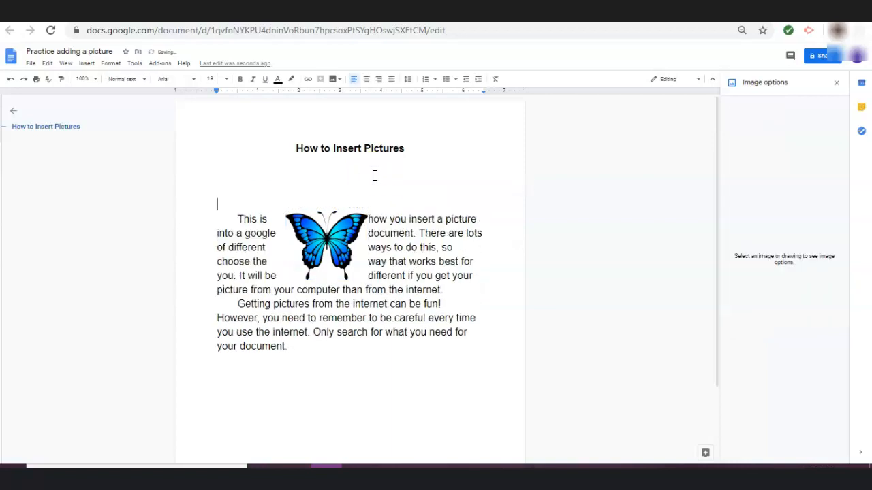
key(BackSpace)
key(BackSpace)
key(BackSpace)
key(BackSpace)
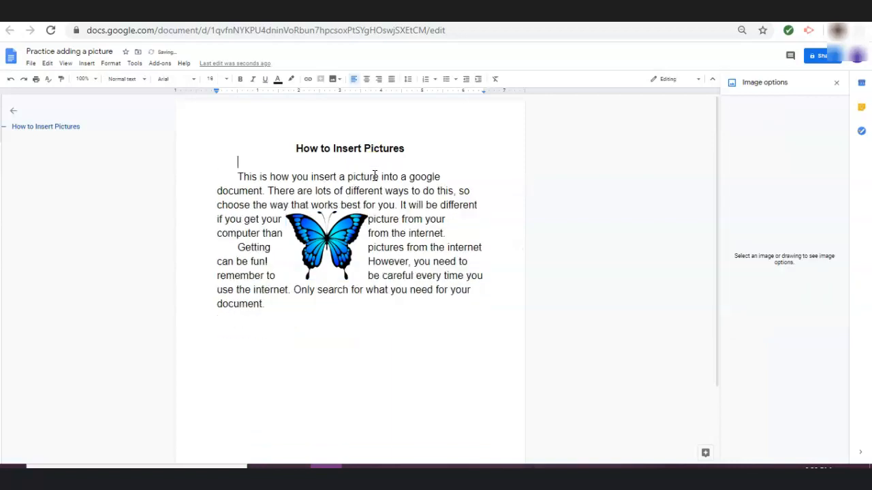
Recolor the butterfly picture with the Light 7 preset.
click(348, 230)
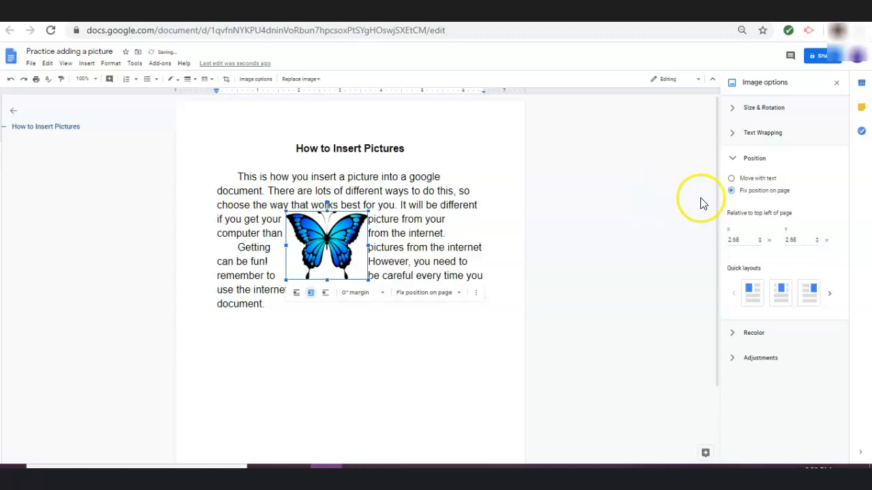
click(747, 164)
click(750, 185)
click(760, 208)
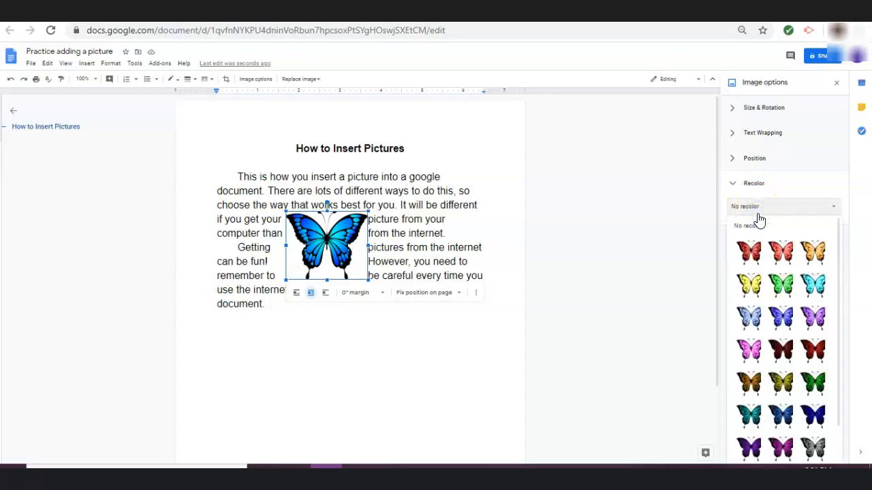
click(758, 254)
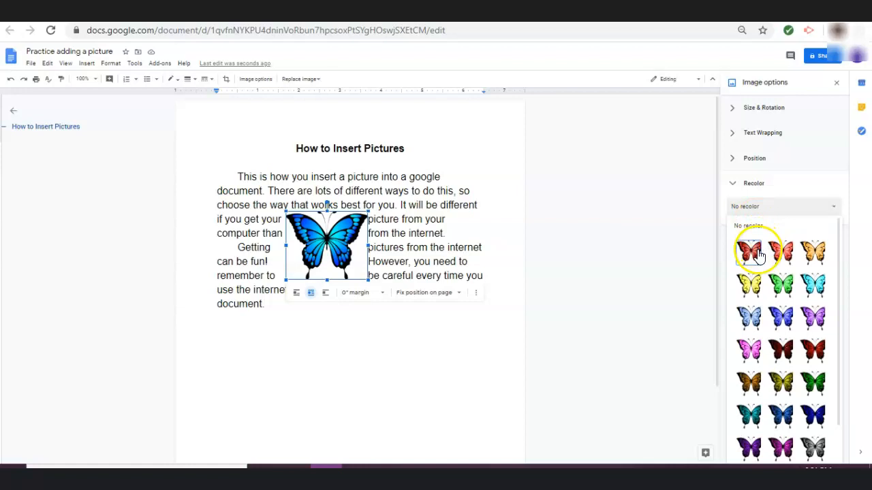
click(749, 317)
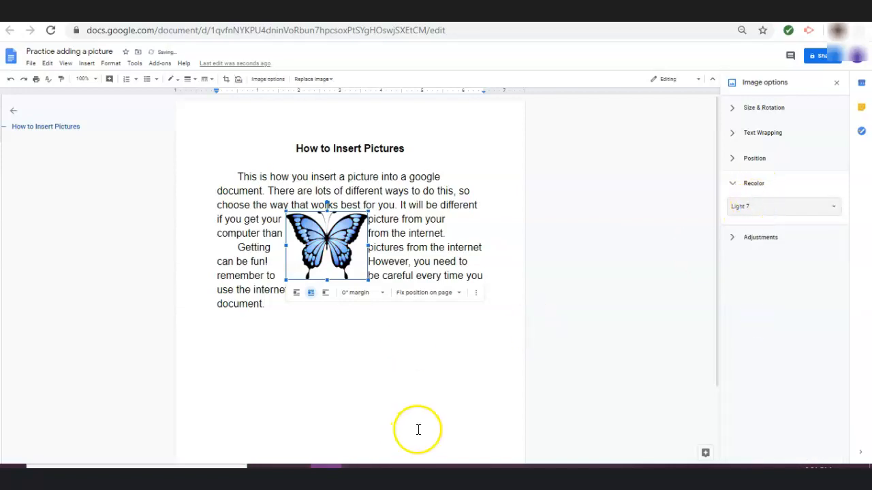
Open the picture's adjustments and set its recolor option back to No recolor.
click(783, 237)
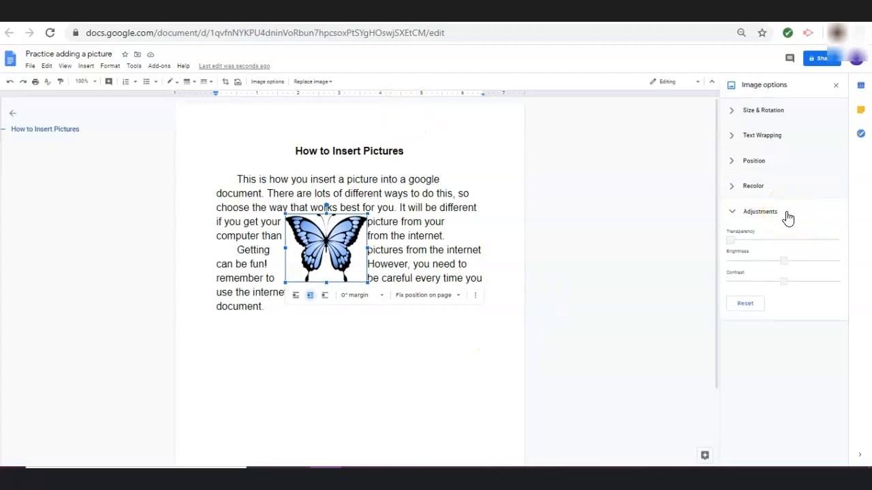
click(784, 188)
click(765, 211)
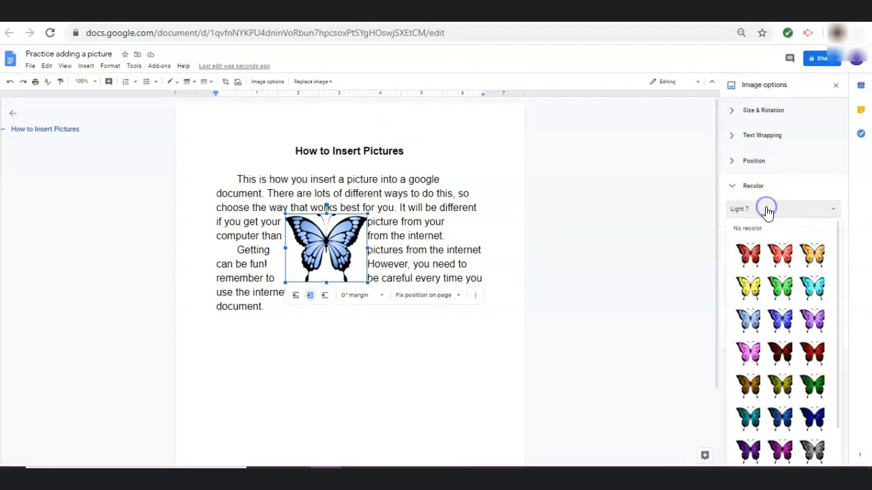
click(770, 228)
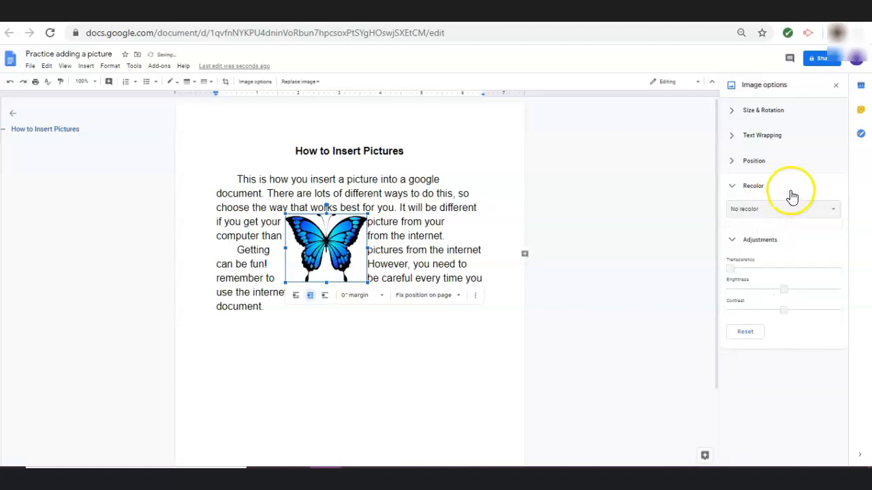
click(790, 195)
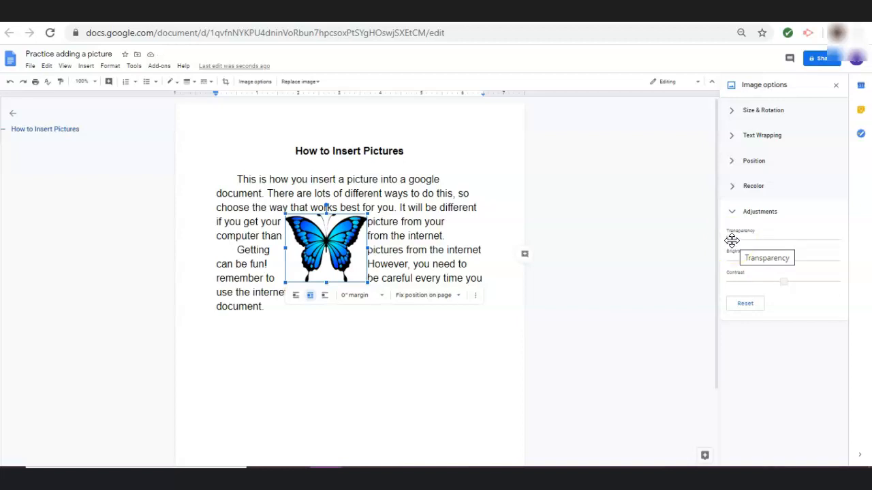
Try out the transparency, brightness and contrast adjustments on the butterfly picture and reset them.
mouse_move(731, 241)
mouse_down()
mouse_move(833, 238)
mouse_move(842, 245)
mouse_move(815, 237)
mouse_move(726, 245)
mouse_up()
mouse_move(785, 262)
mouse_down()
mouse_move(822, 256)
mouse_move(753, 262)
mouse_move(778, 264)
mouse_up()
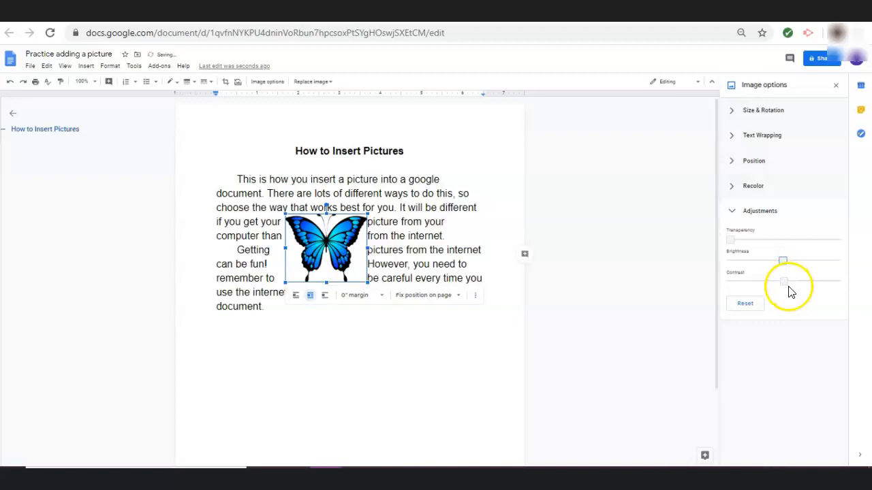
mouse_move(785, 282)
mouse_down()
mouse_move(838, 282)
mouse_move(760, 291)
mouse_move(729, 282)
mouse_move(783, 282)
mouse_up()
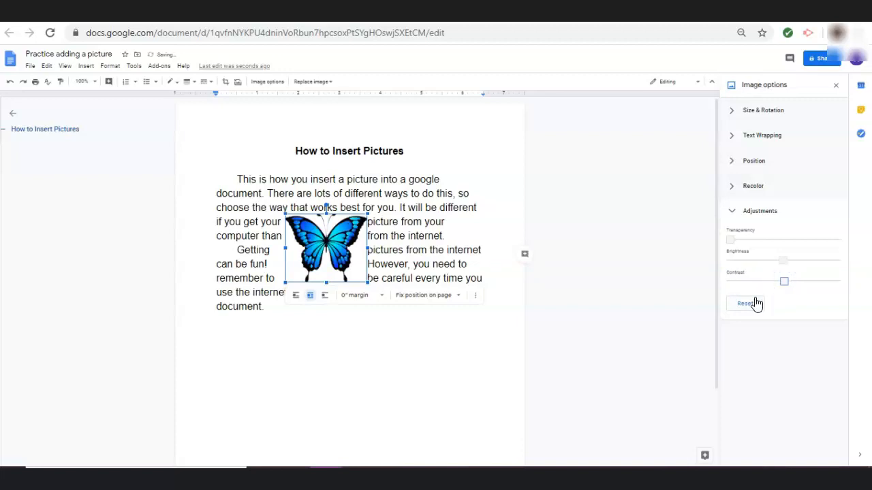
click(754, 303)
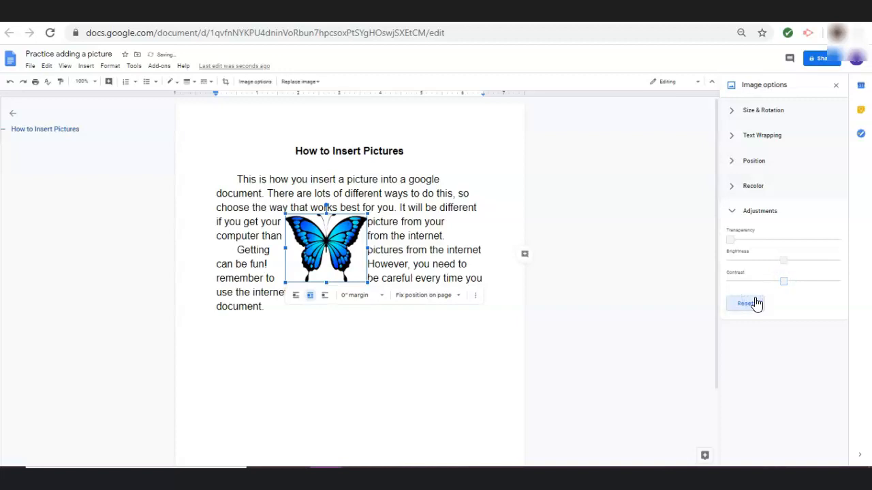
click(791, 212)
click(835, 86)
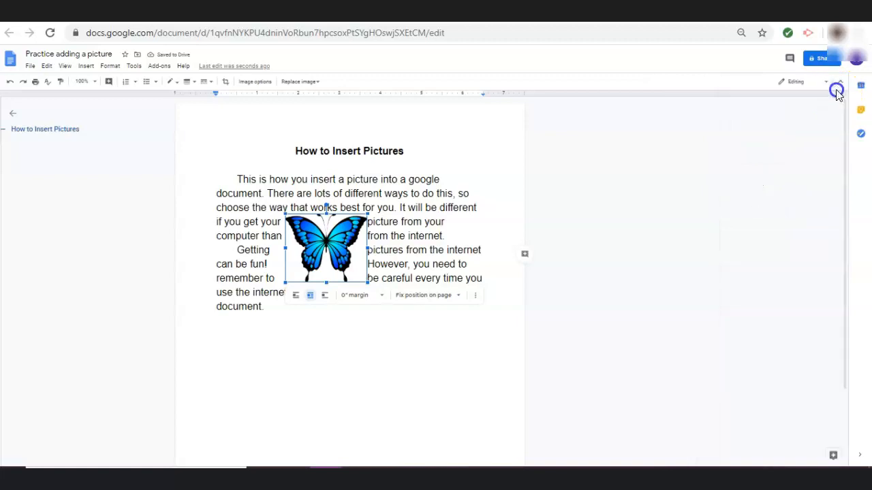